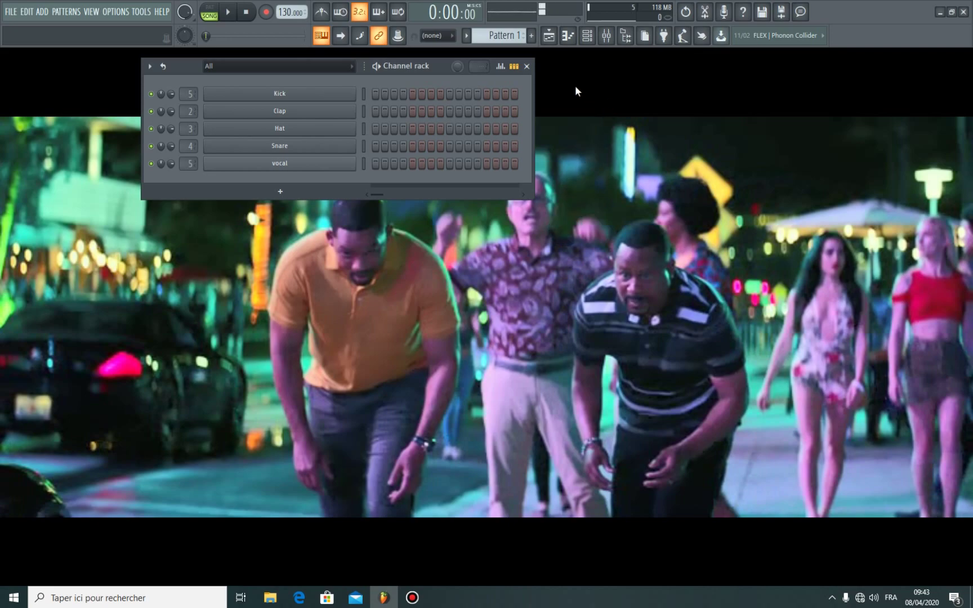
Open the playlist and play the recorded vocal clip to hear its noise and loud peaks.
left_click(549, 36)
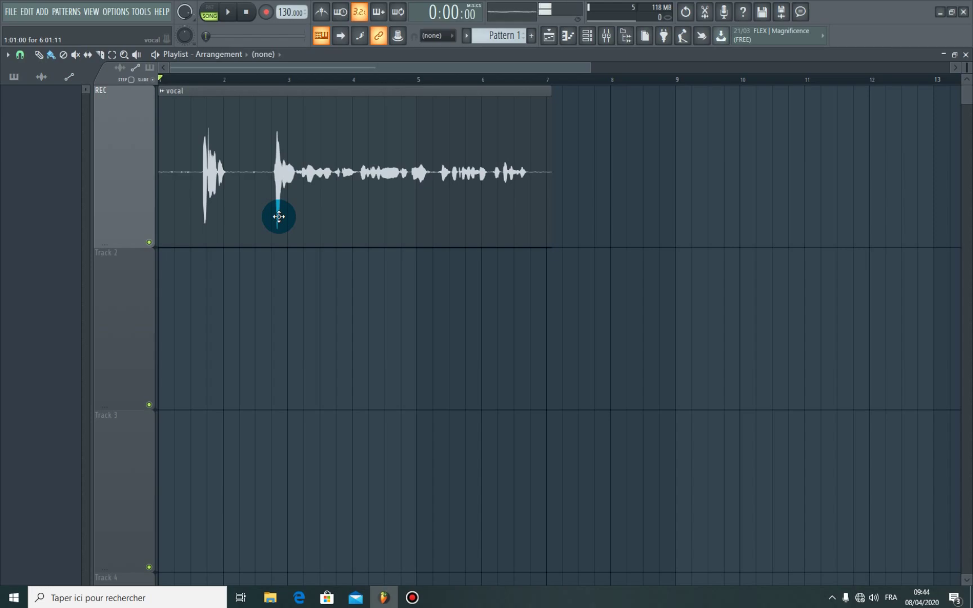
left_click_drag(587, 67, 404, 66)
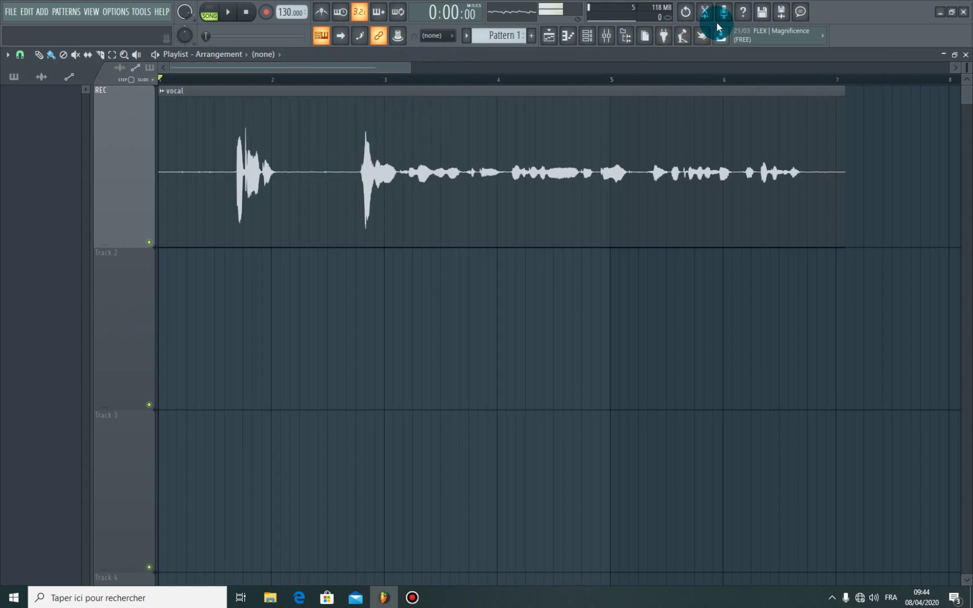
key("space")
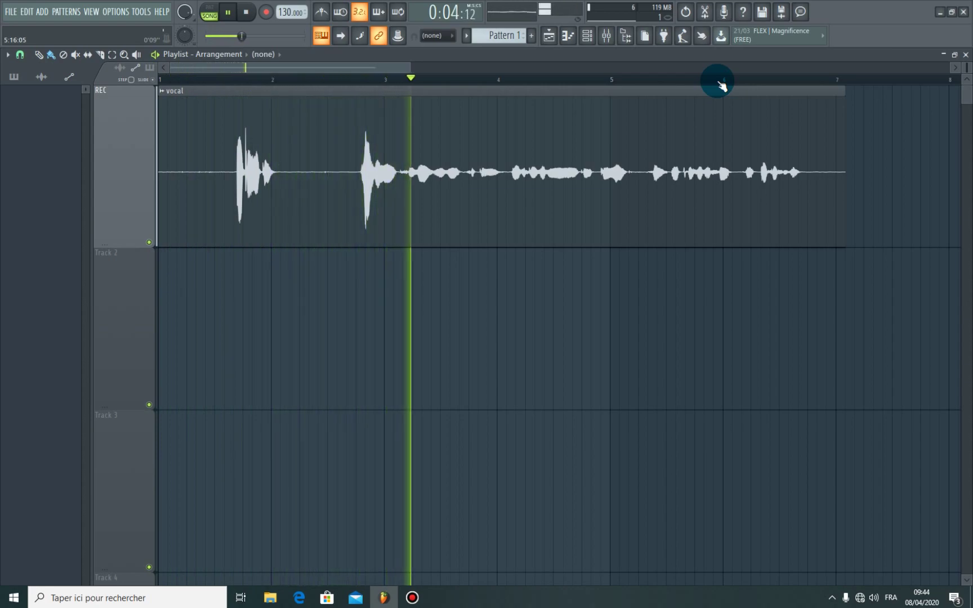
key("space")
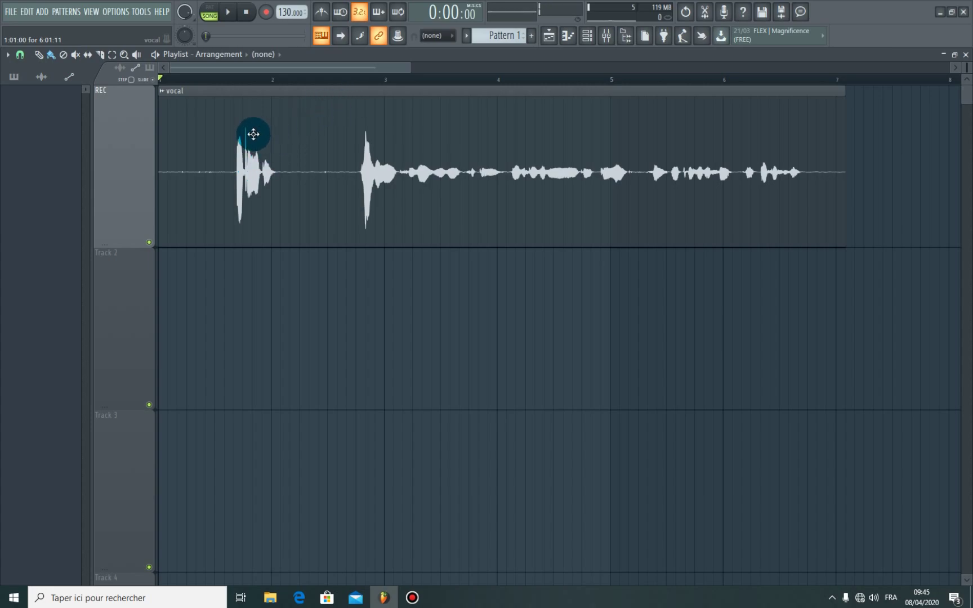
Replace the playlist with the mixer and show the vocal track's NS1 Mono noise suppressor beside it, fully visible.
left_click(966, 54)
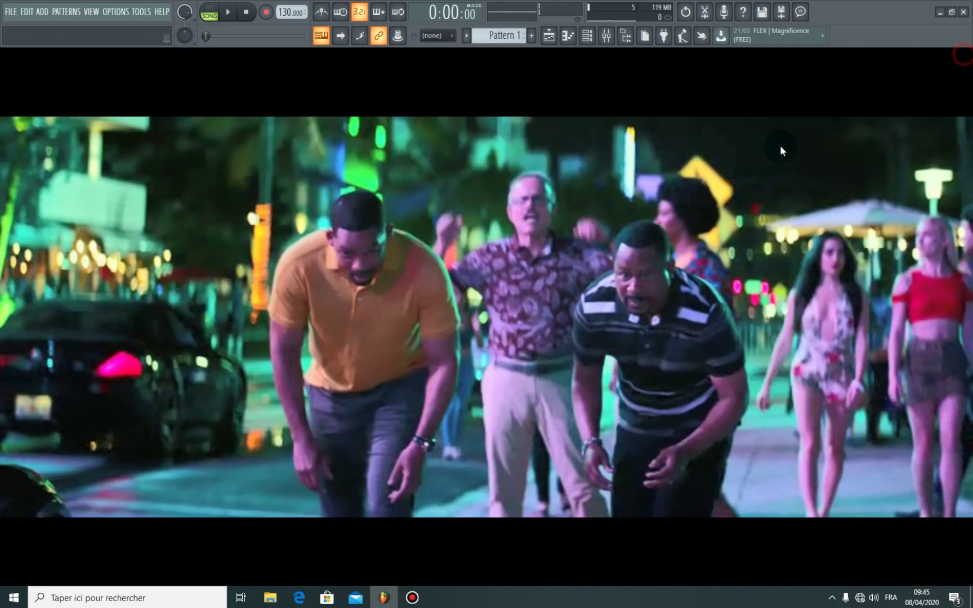
left_click(606, 36)
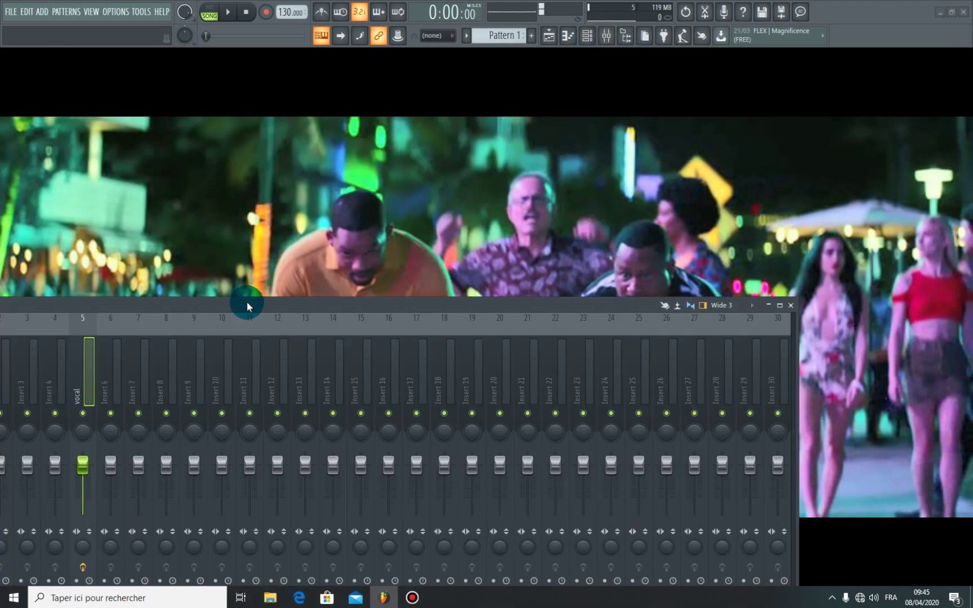
left_click_drag(262, 306, 452, 250)
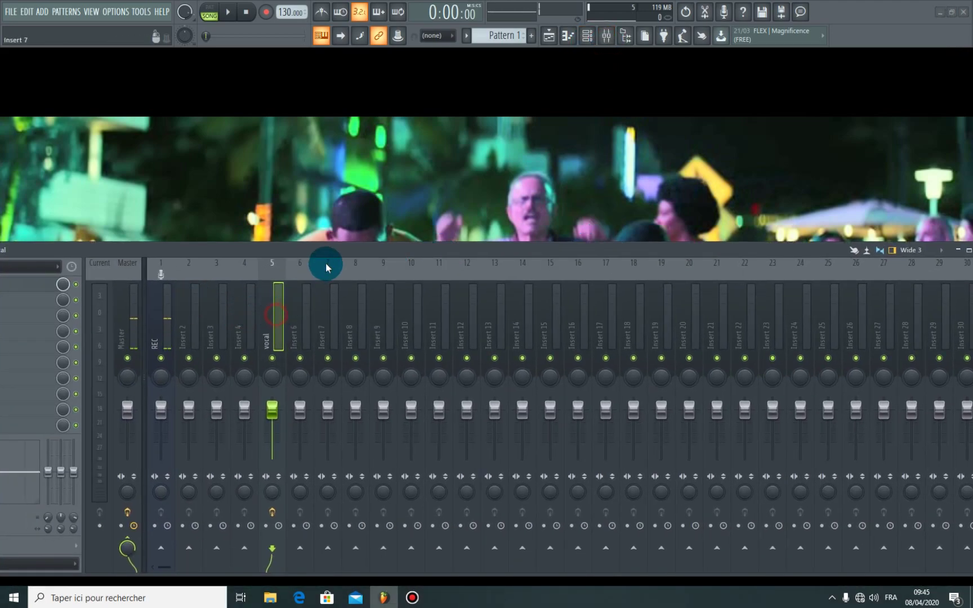
left_click_drag(334, 252, 436, 227)
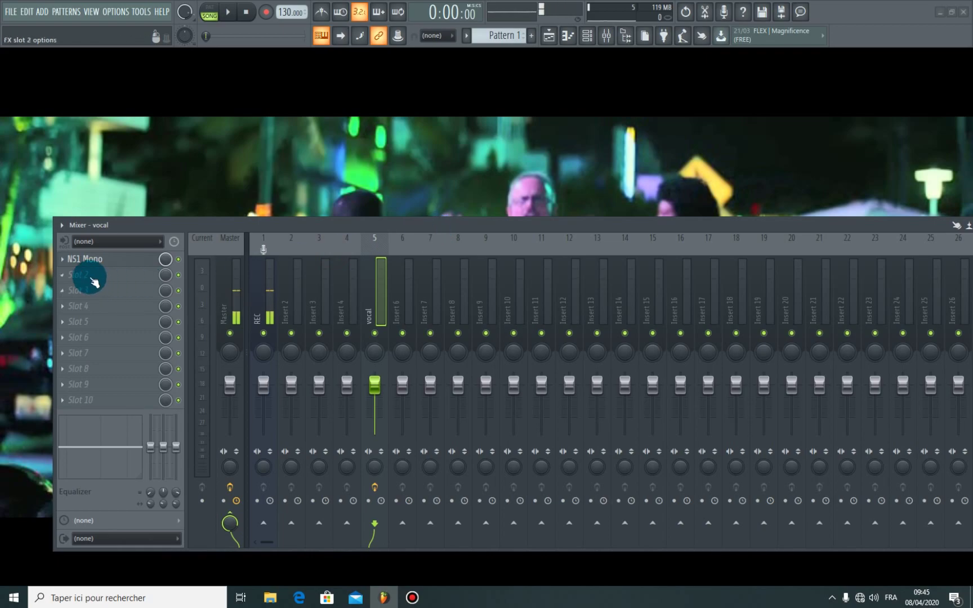
left_click(87, 264)
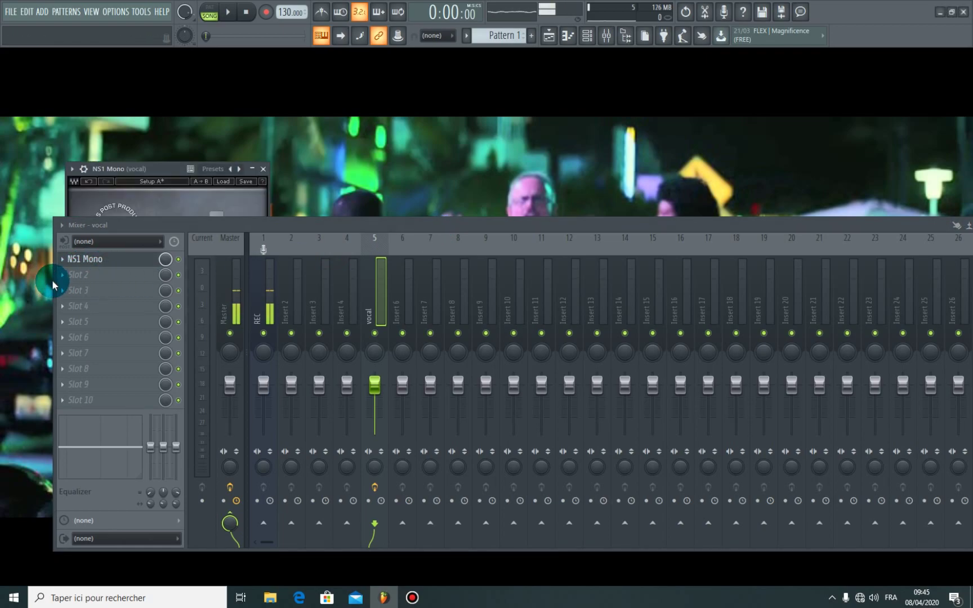
left_click_drag(56, 281, 420, 285)
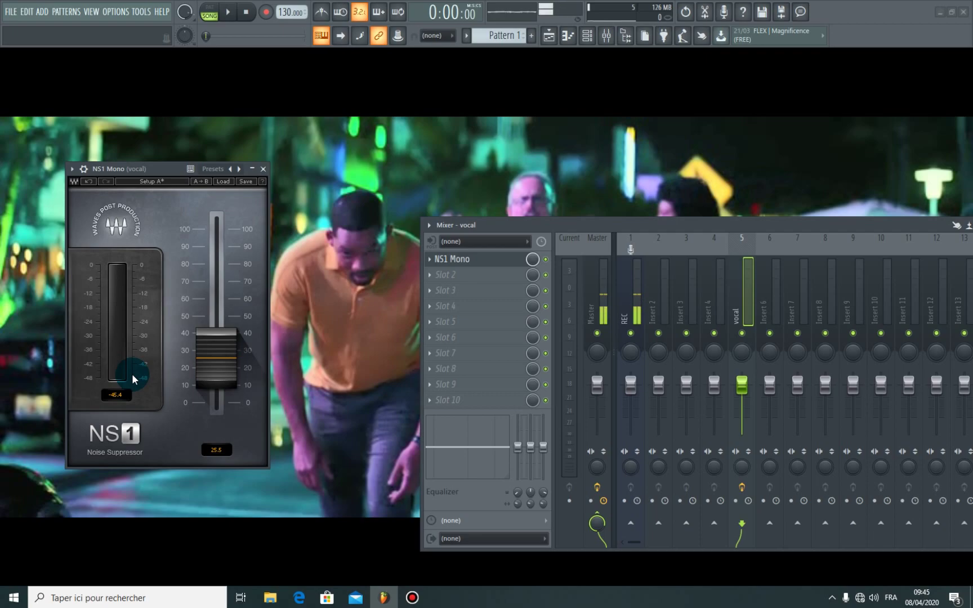
Play the vocal clip from the playlist with NS1 Mono open to examine how its noise reduction meter reacts.
left_click(549, 36)
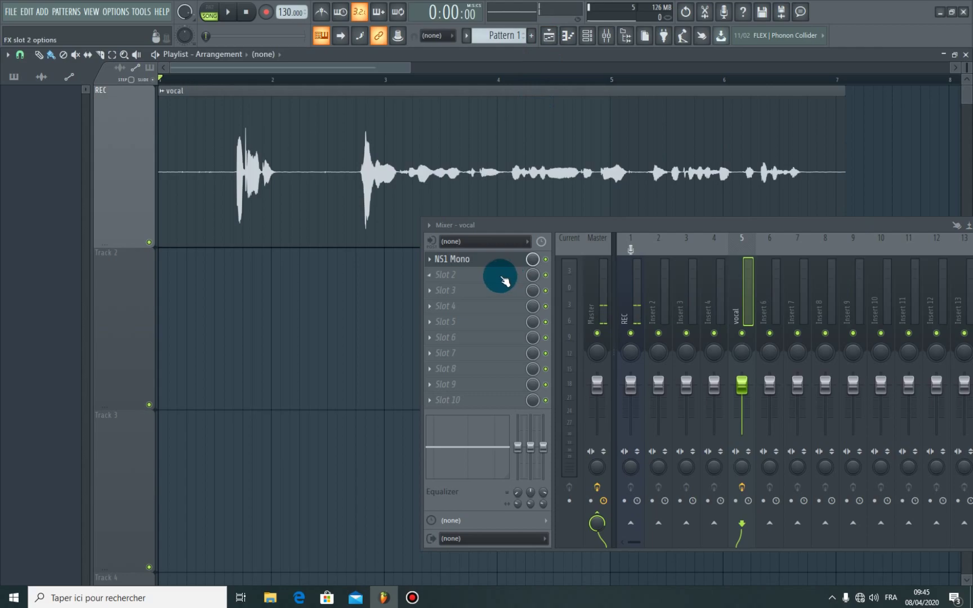
left_click(481, 262)
key("space")
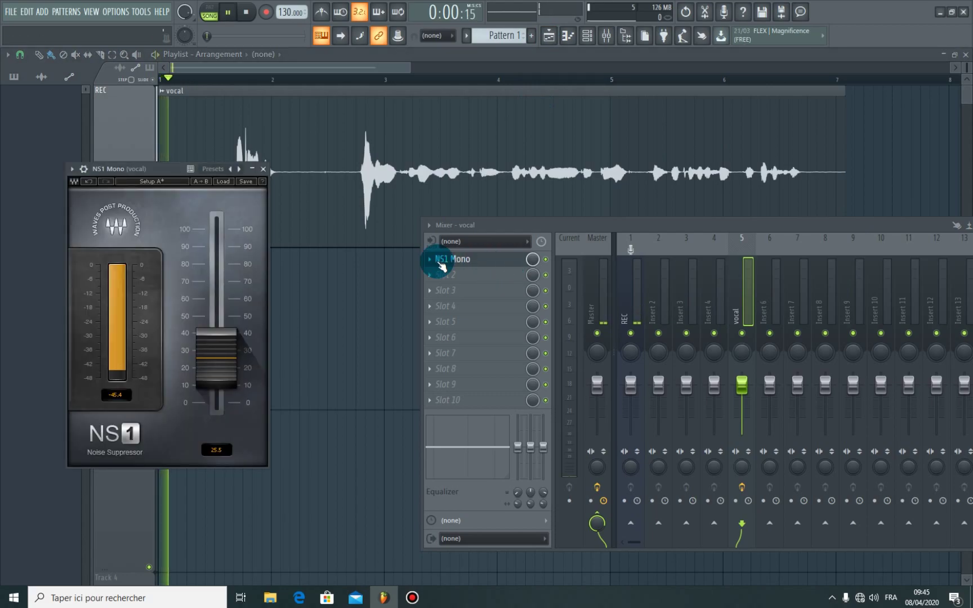
key("space")
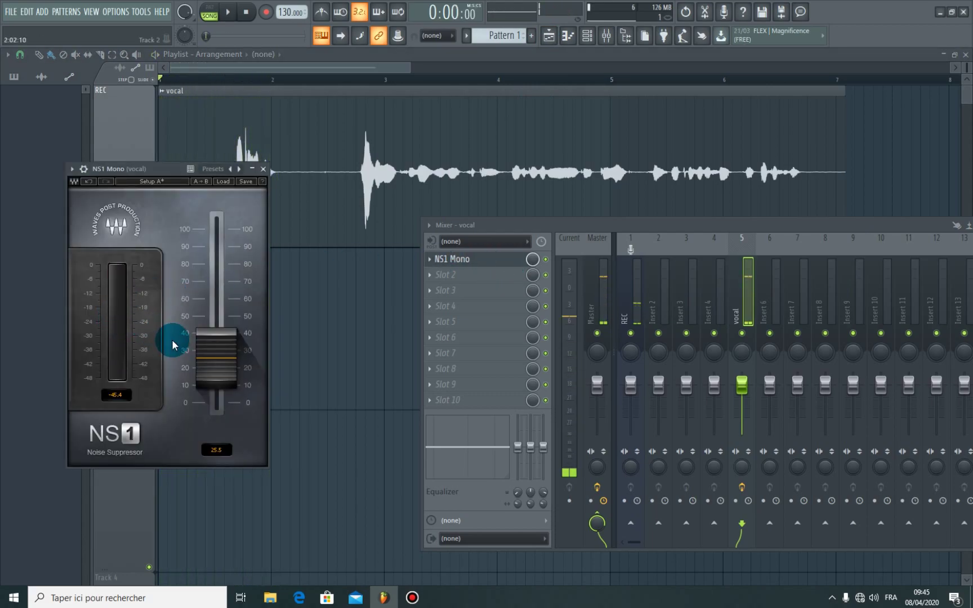
key("space")
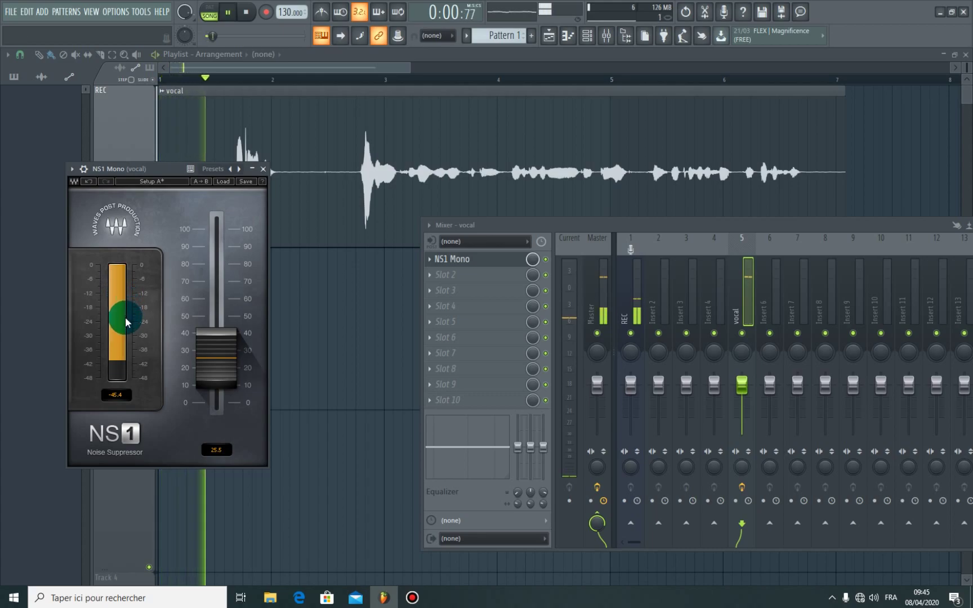
key("space")
key("space")
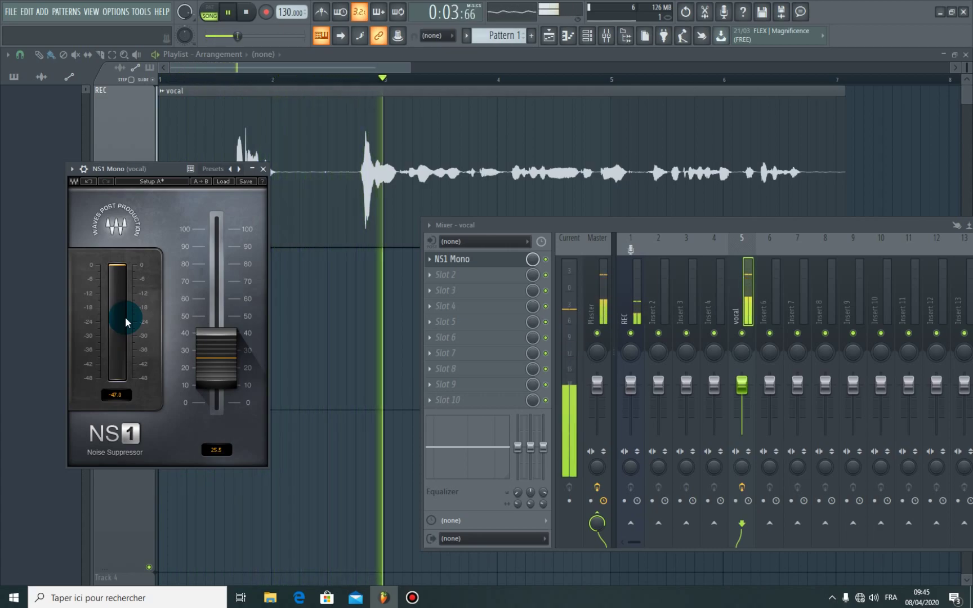
key("space")
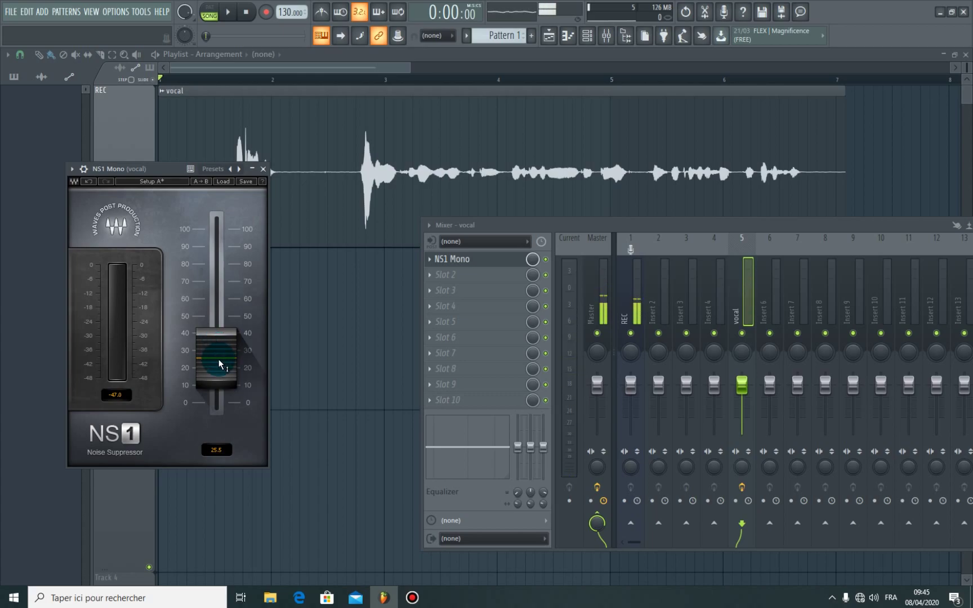
Set the NS1 Mono suppression fader to 19.8 and close the plugin window.
mouse_move(218, 360)
left_mouse_down()
mouse_move(218, 236)
mouse_move(218, 355)
left_mouse_up()
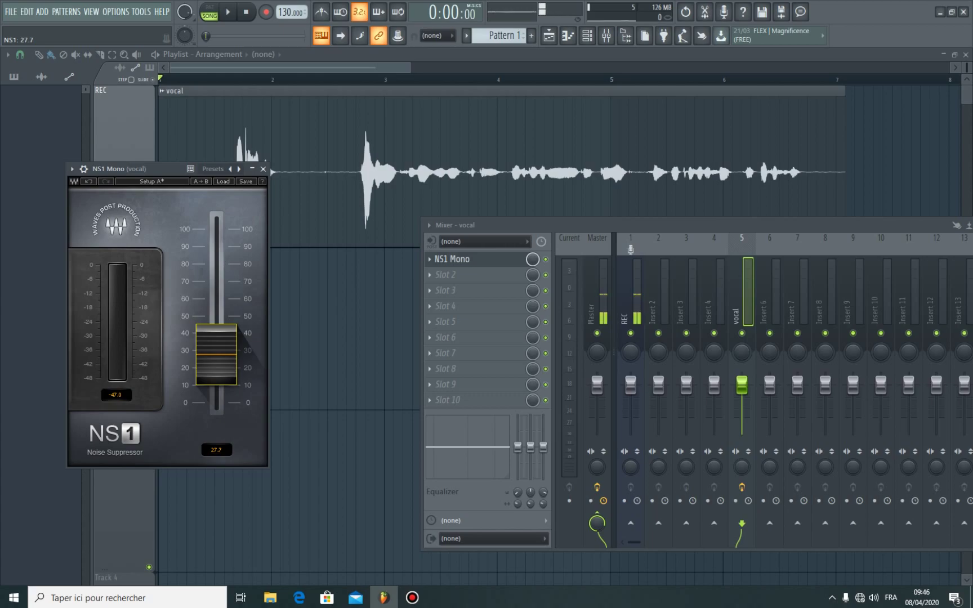
left_click_drag(218, 355, 218, 368)
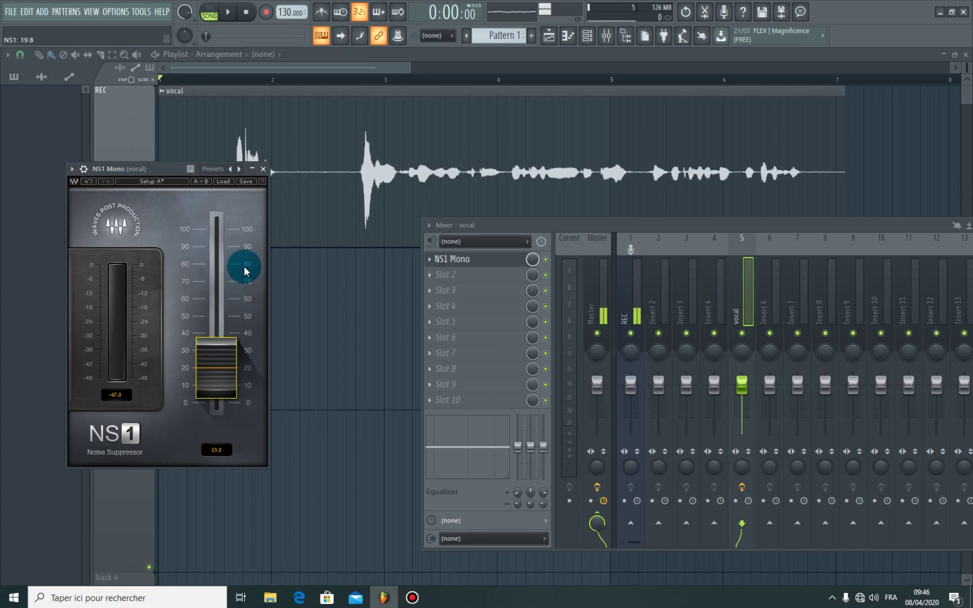
left_click(265, 170)
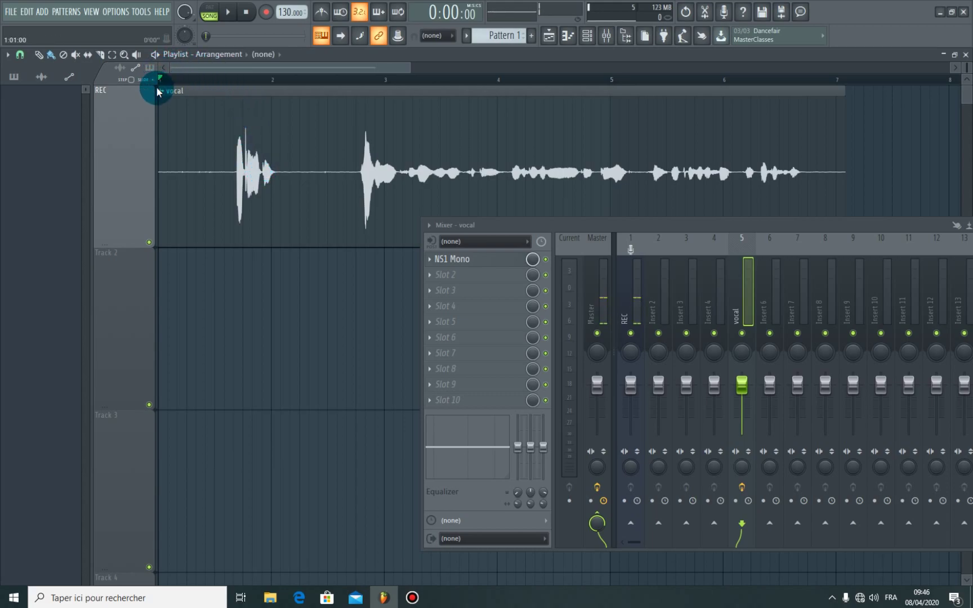
Try lowering the vocal track's mixer fader to about -3.2 dB and reset it to its default level.
mouse_move(741, 385)
left_mouse_down()
mouse_move(742, 434)
mouse_move(742, 387)
left_mouse_up()
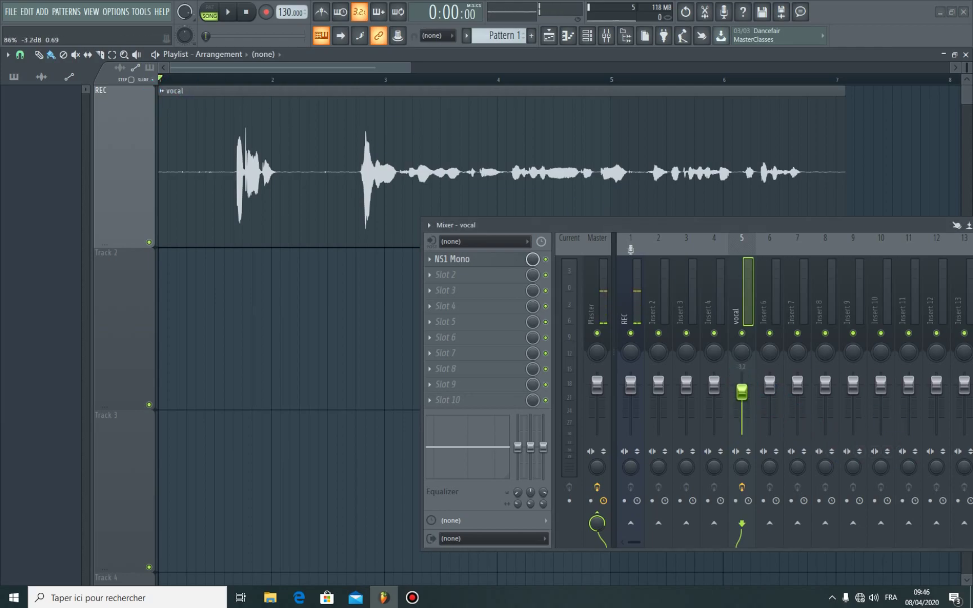
right_click(743, 387)
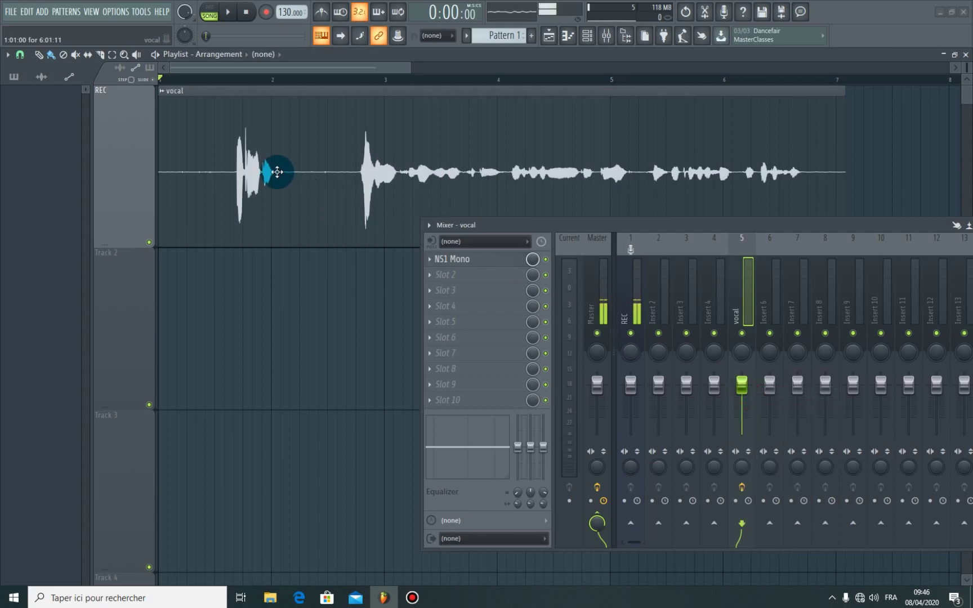
Create a volume automation clip for the vocal audio clip and play it back to check the mixer levels.
left_click(163, 97)
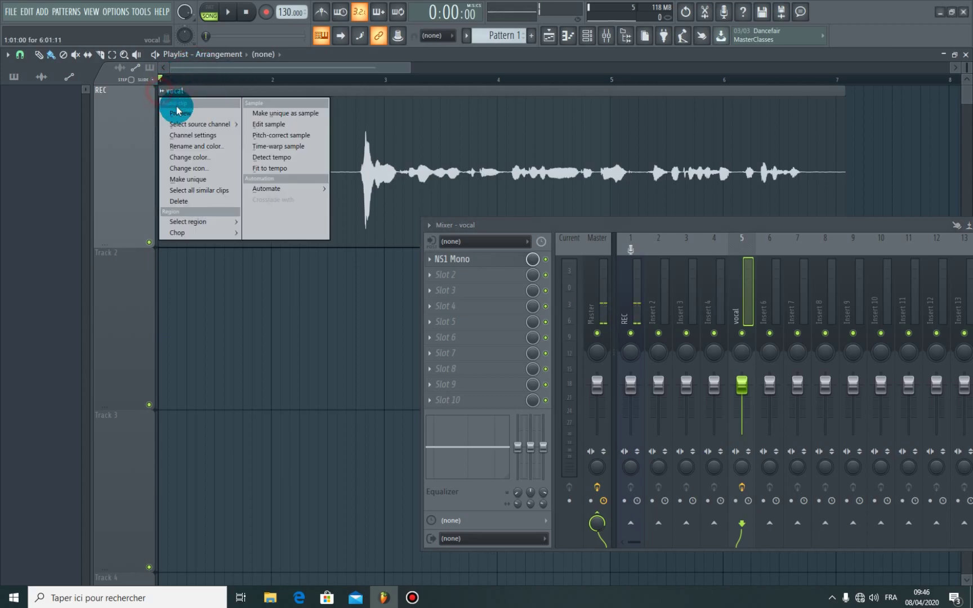
mouse_move(299, 189)
left_click(350, 204)
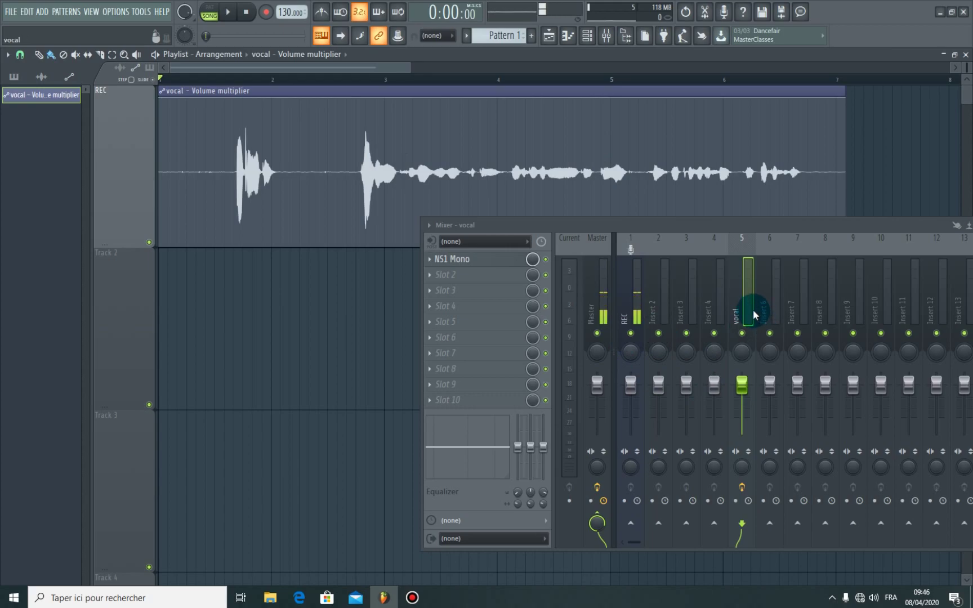
key("space")
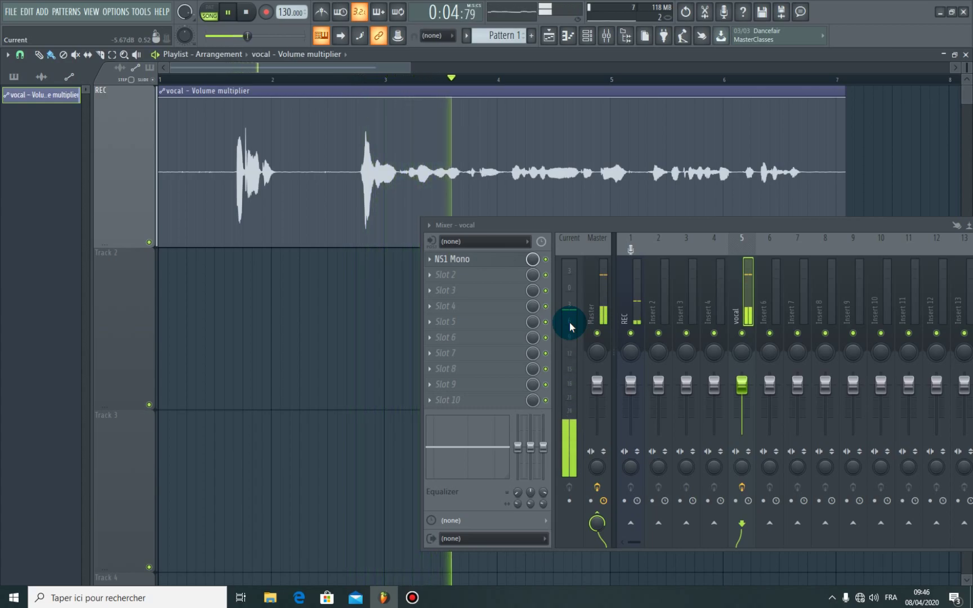
key("space")
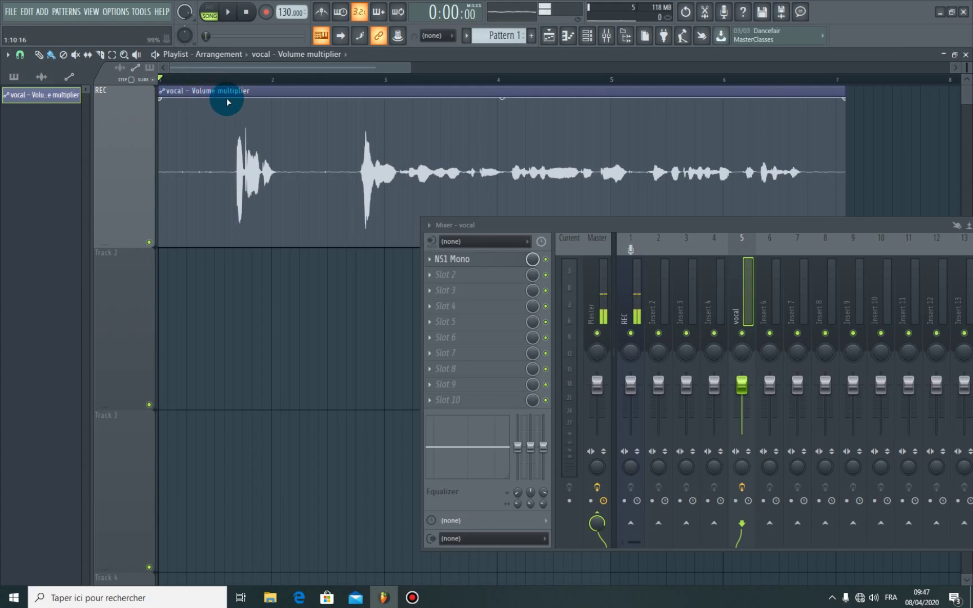
Shape the vocal's volume automation with dips at the two loud peaks before bars 2 and 3, and play back the result.
left_click_drag(237, 98, 290, 83)
right_click(286, 149)
right_click(338, 99)
right_click(370, 98)
left_click_drag(369, 98, 397, 96)
right_click(398, 147)
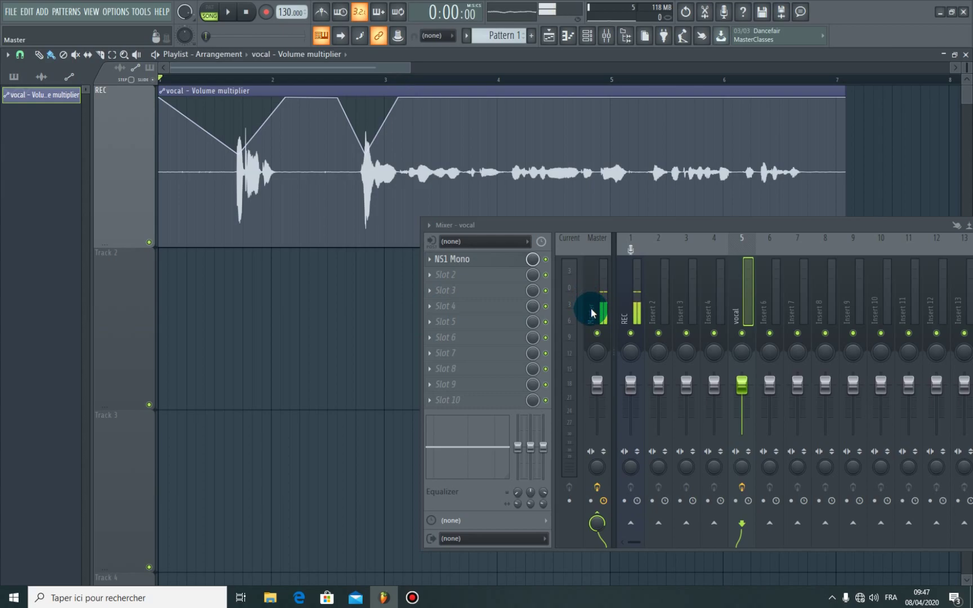
key("space")
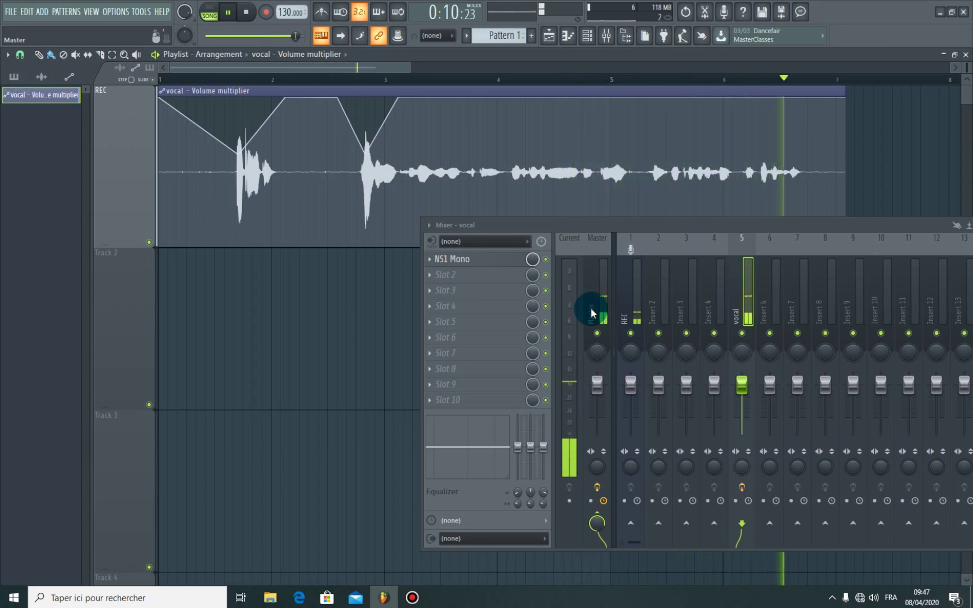
key("space")
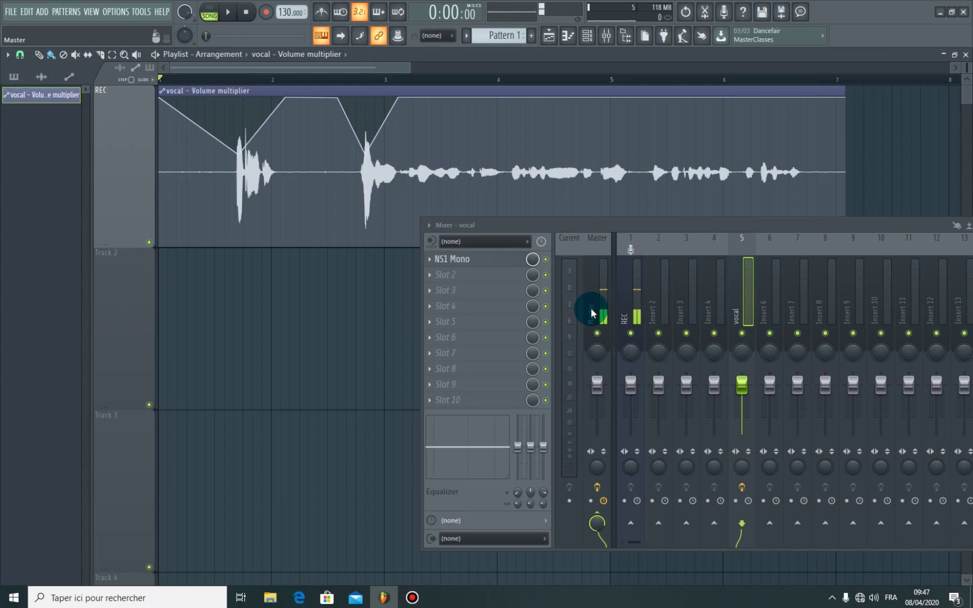
Nudge the vocal track's mixer fader and reset it to its default level.
left_click_drag(741, 385, 742, 385)
right_click(740, 385)
left_click(746, 393)
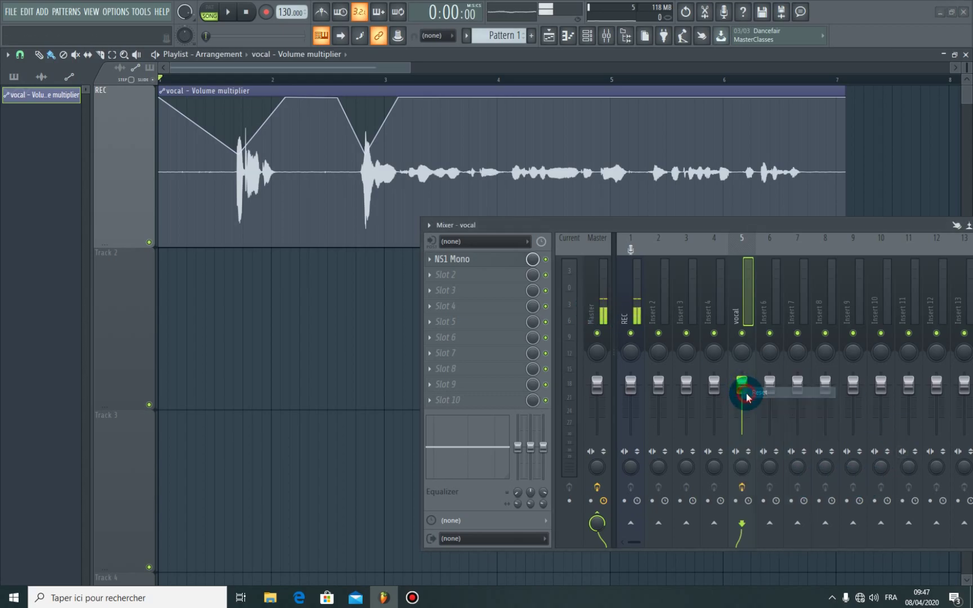